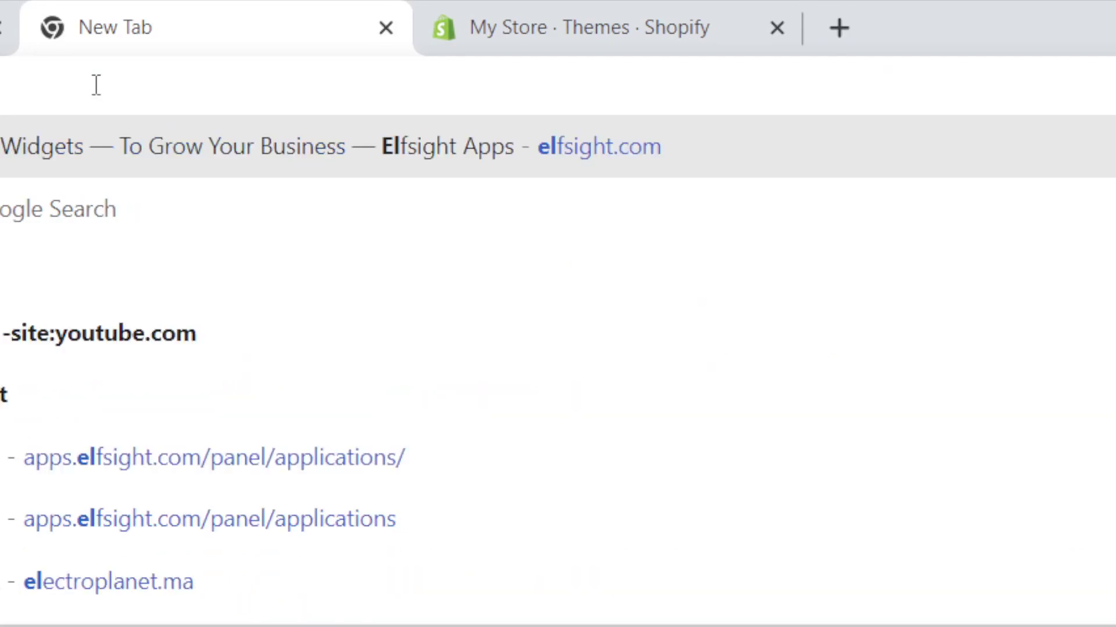
Go to elfsight.com and open the Elfsight applications panel at apps.elfsight.com/panel/applications/.
click(103, 137)
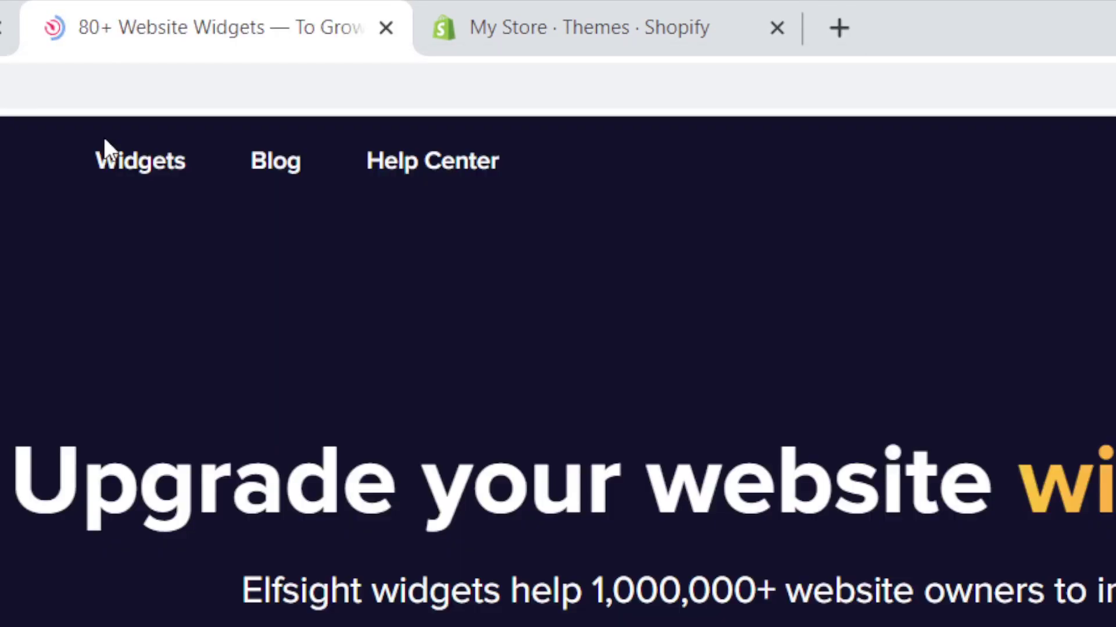
click(179, 83)
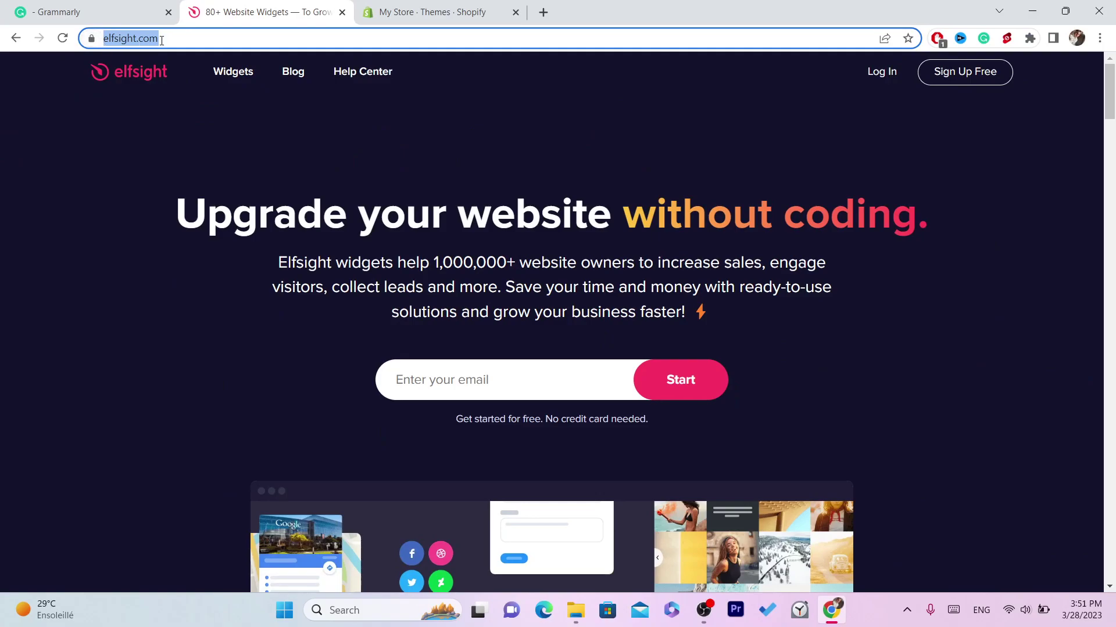
click(186, 39)
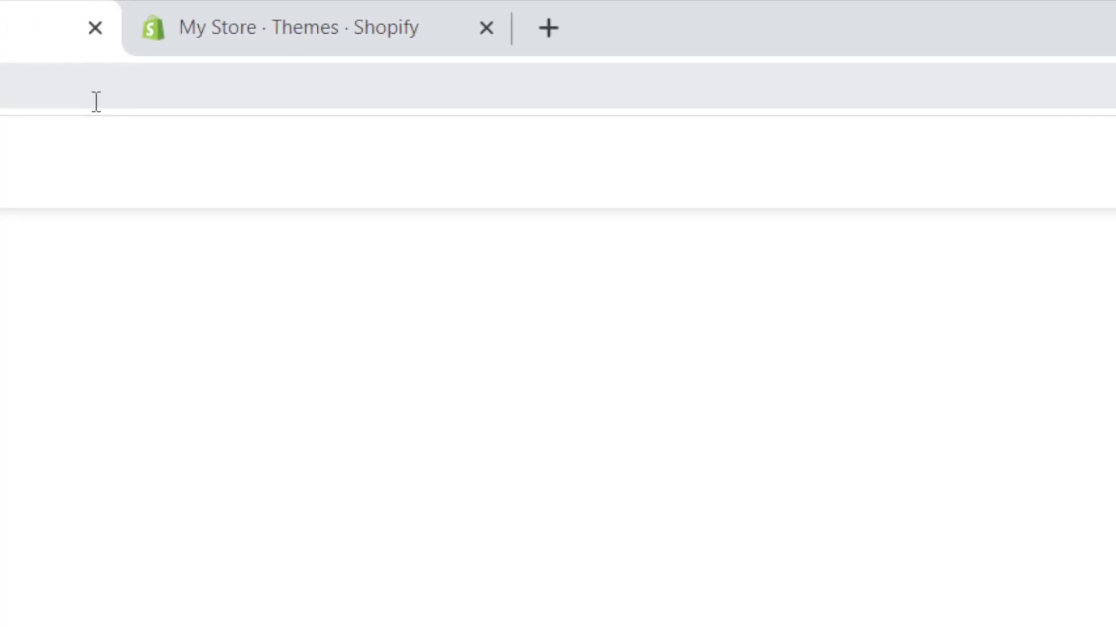
click(96, 102)
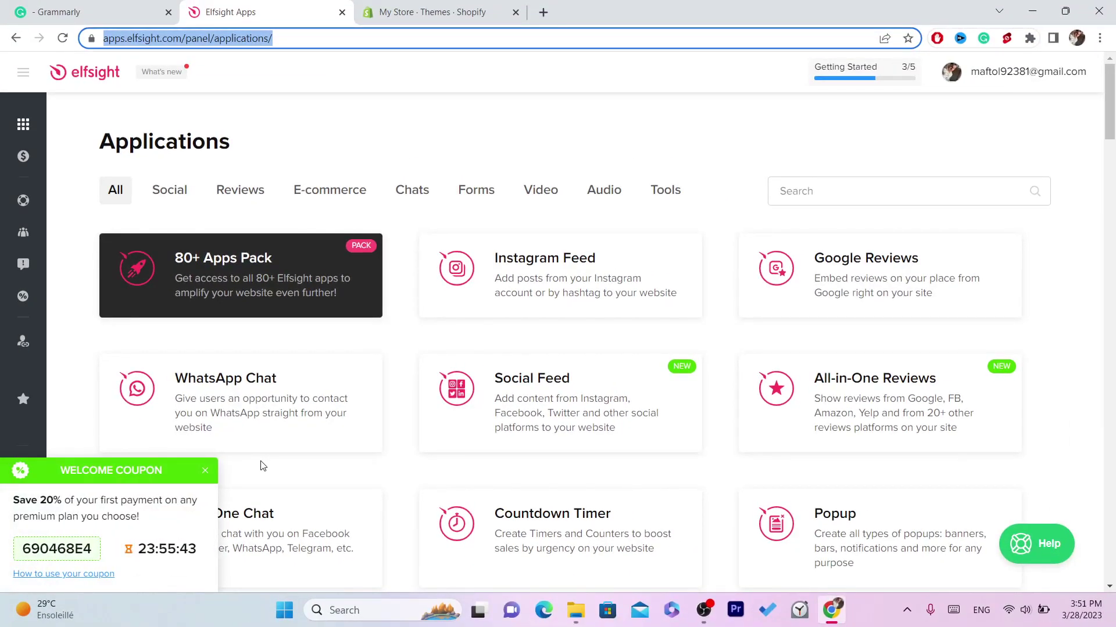
Dismiss the welcome coupon and start a WhatsApp Chat widget from the General template.
click(205, 471)
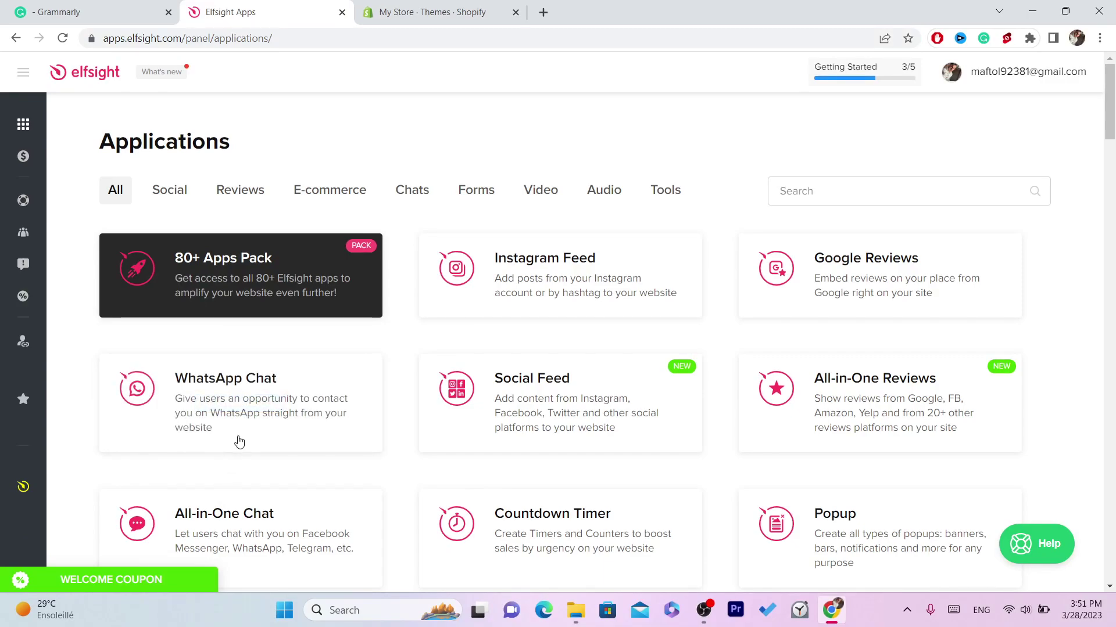
click(239, 402)
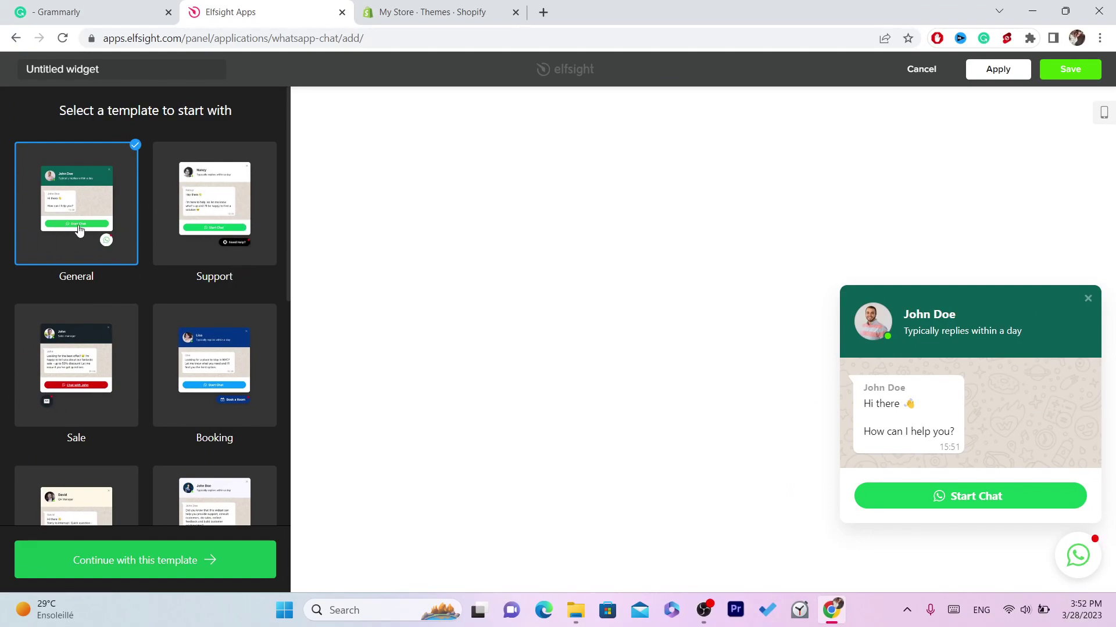
click(134, 568)
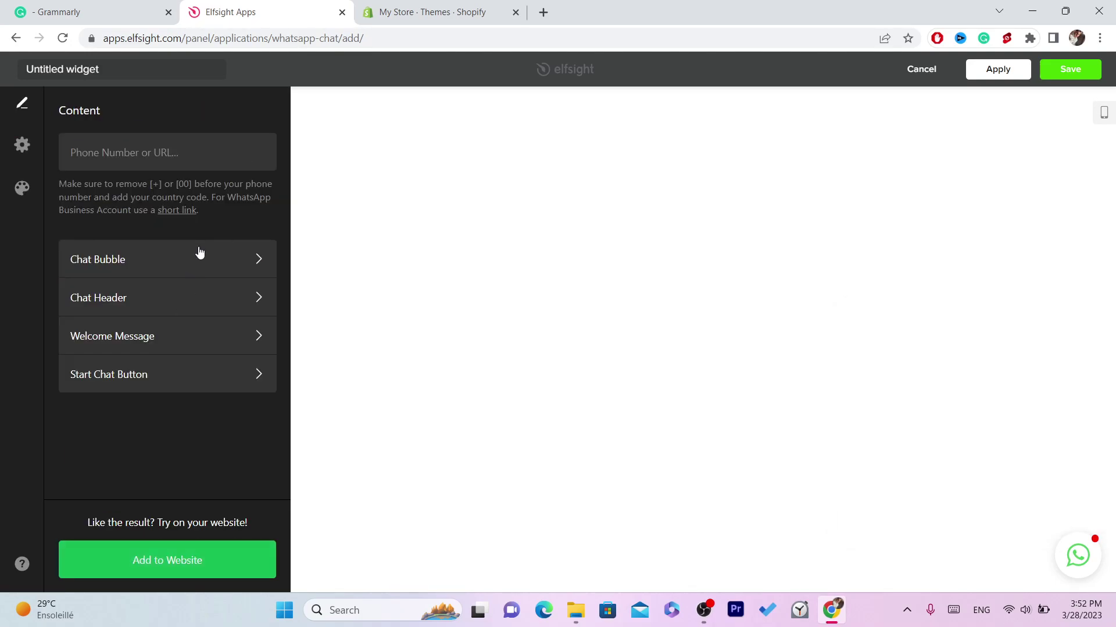
Set the WhatsApp widget's Bubble Background Color to bright yellow in its appearance options.
click(21, 191)
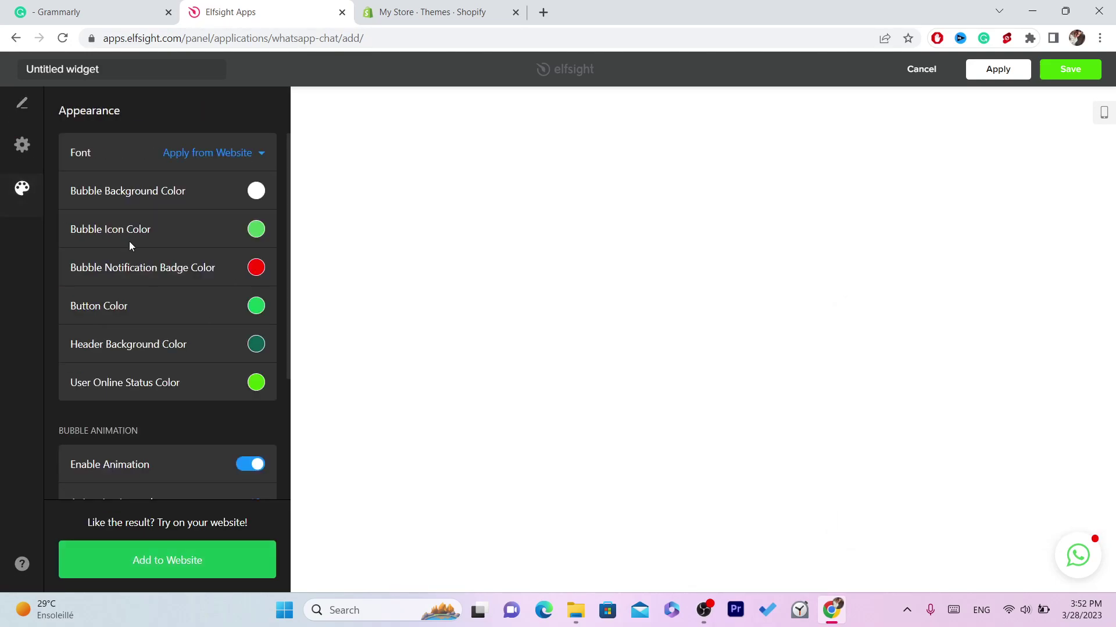
click(256, 192)
click(180, 278)
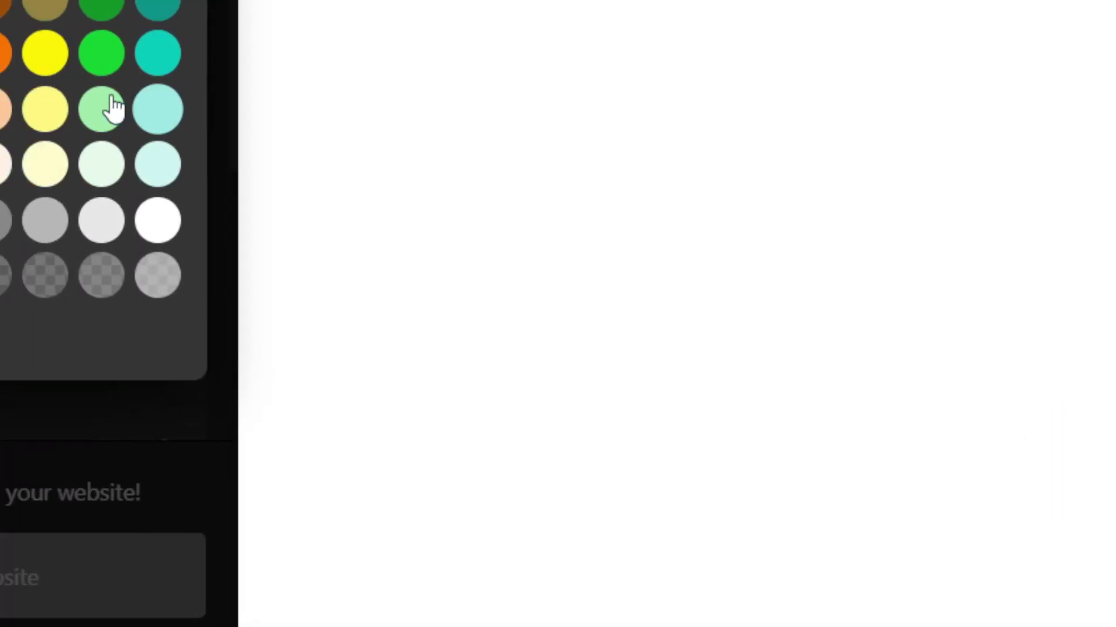
click(185, 109)
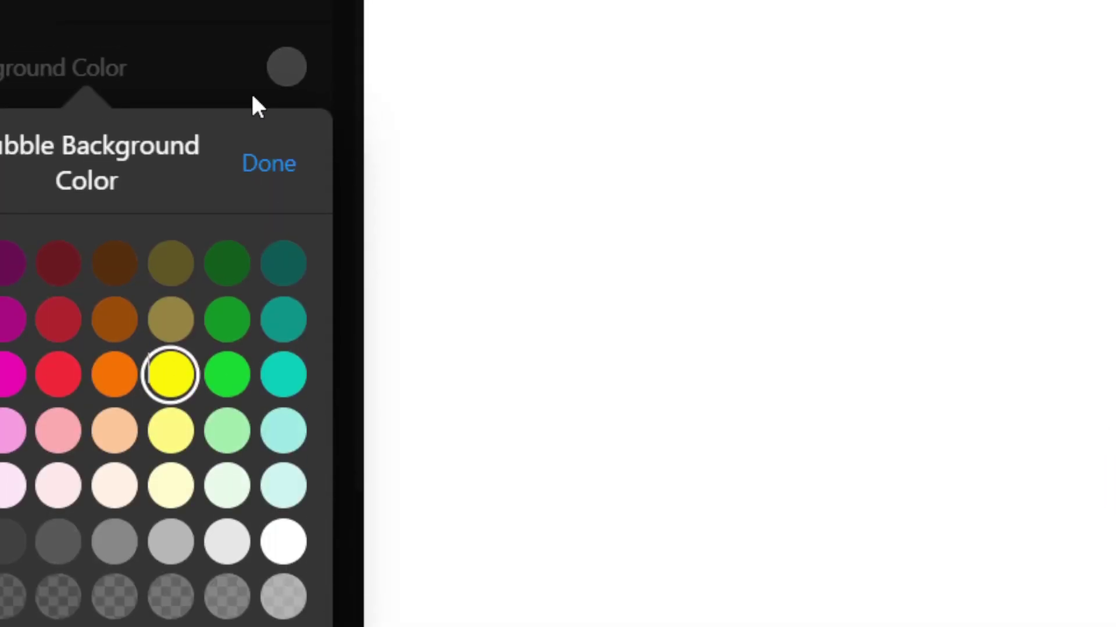
click(294, 174)
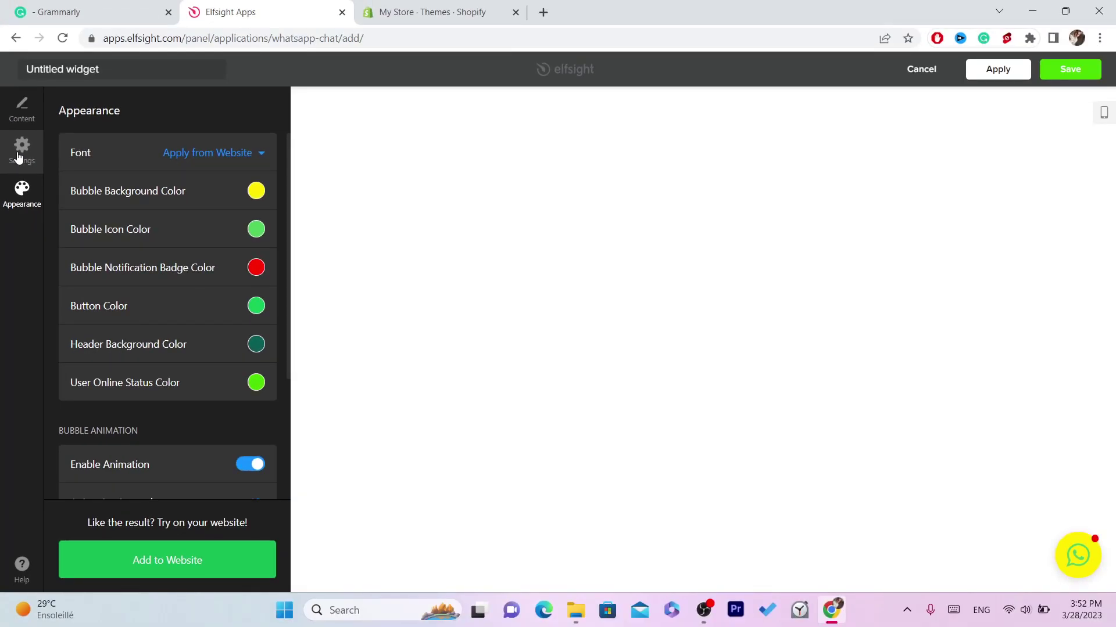
Review the widget's settings and content options, then add it to the website and copy its installation code.
click(49, 128)
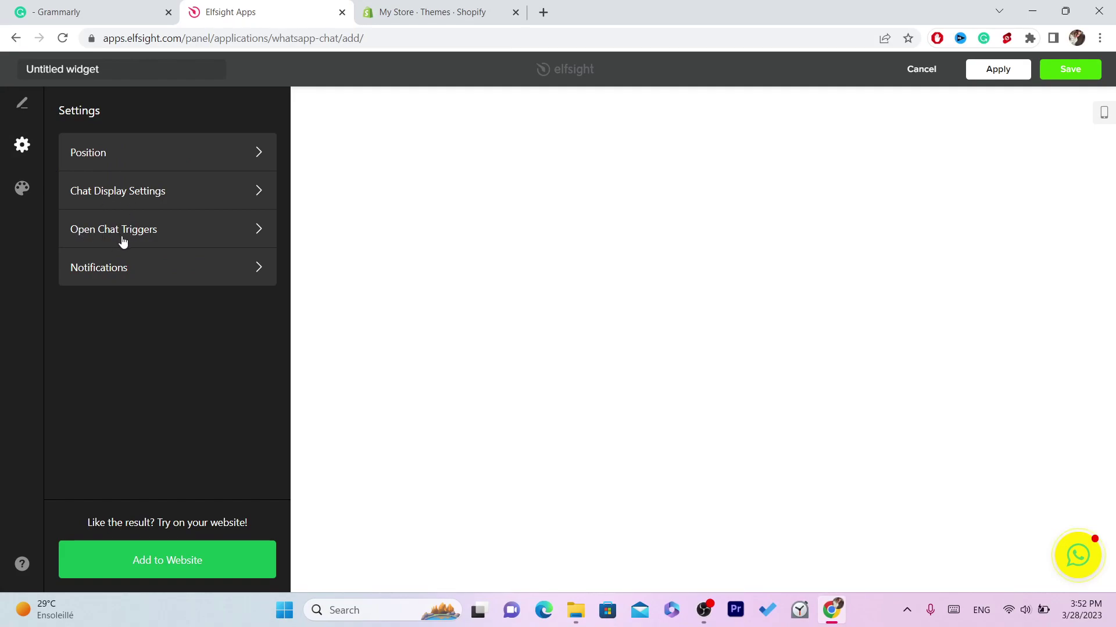
click(22, 105)
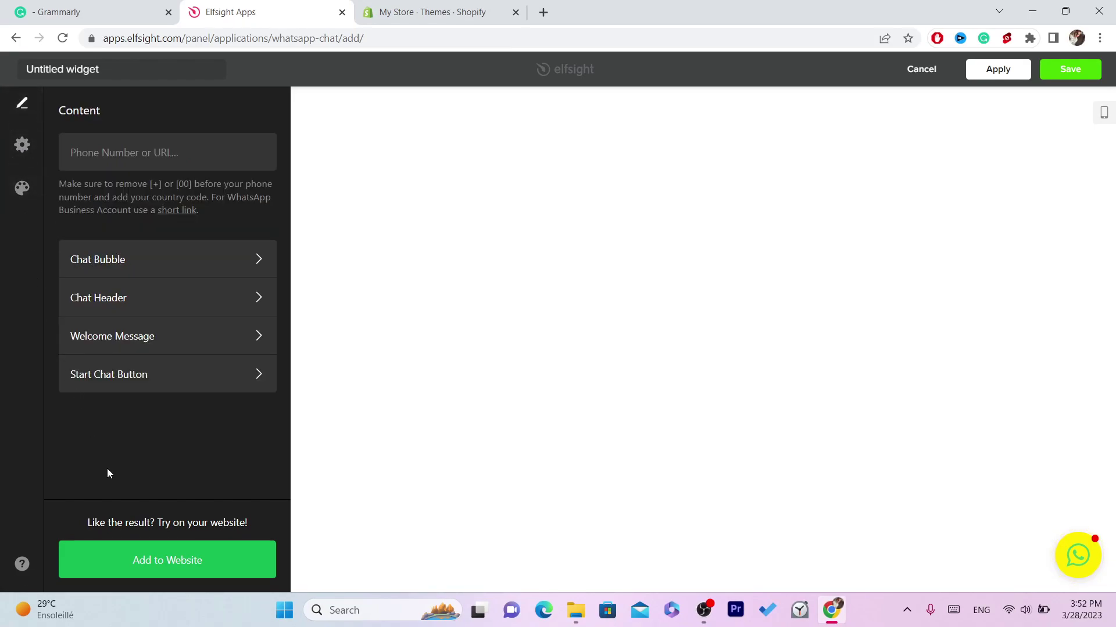
click(149, 573)
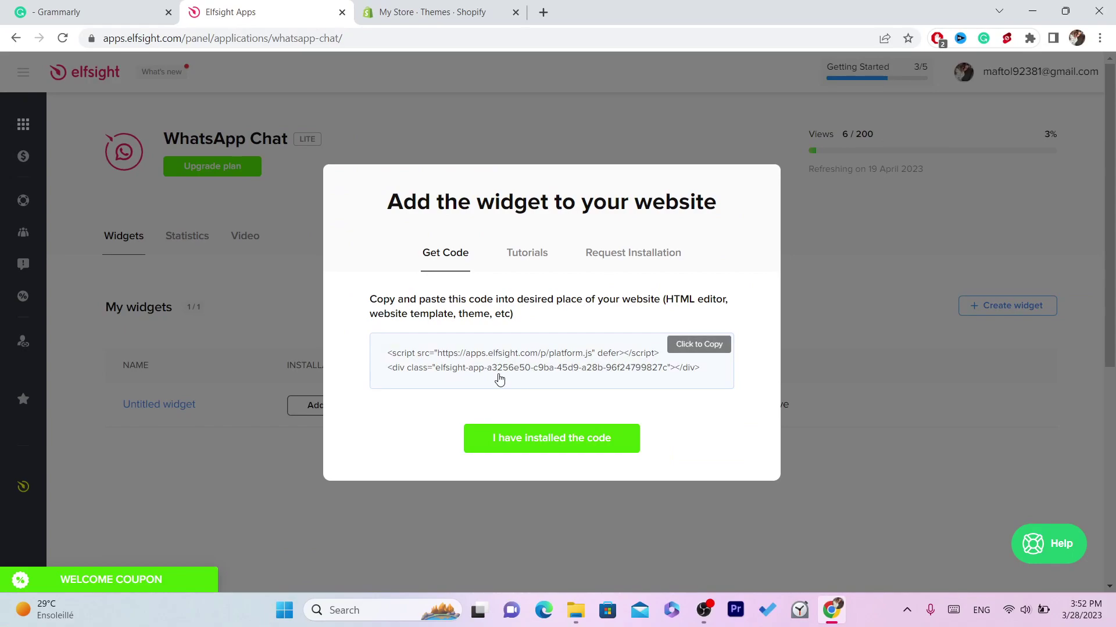
click(545, 367)
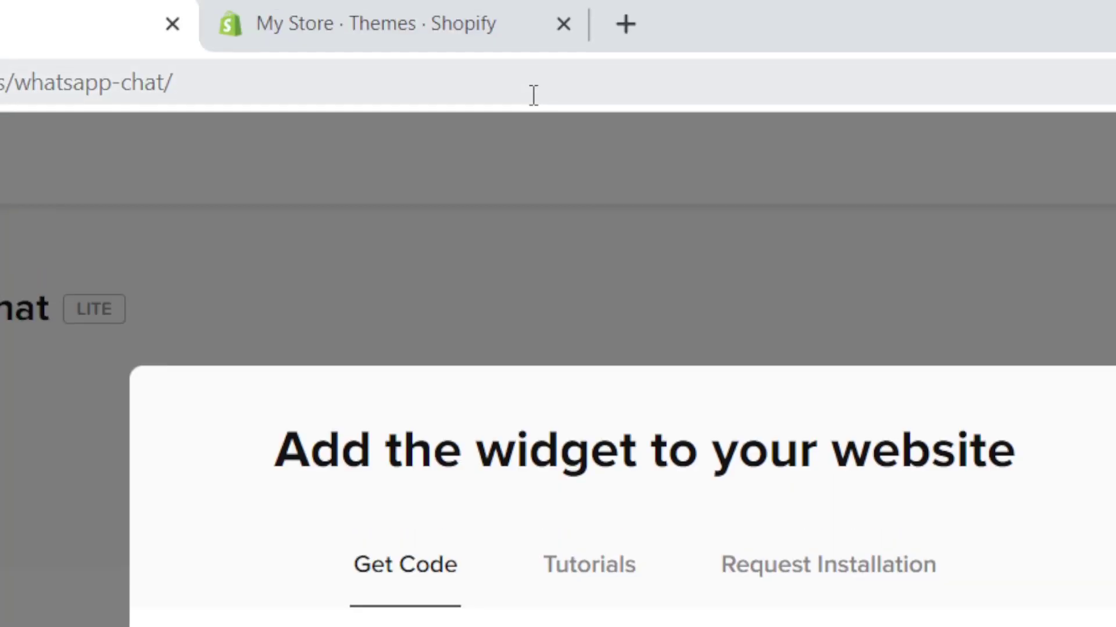
Switch to the Shopify admin and open the Dawn theme's theme.liquid layout file for code editing.
click(464, 3)
click(112, 264)
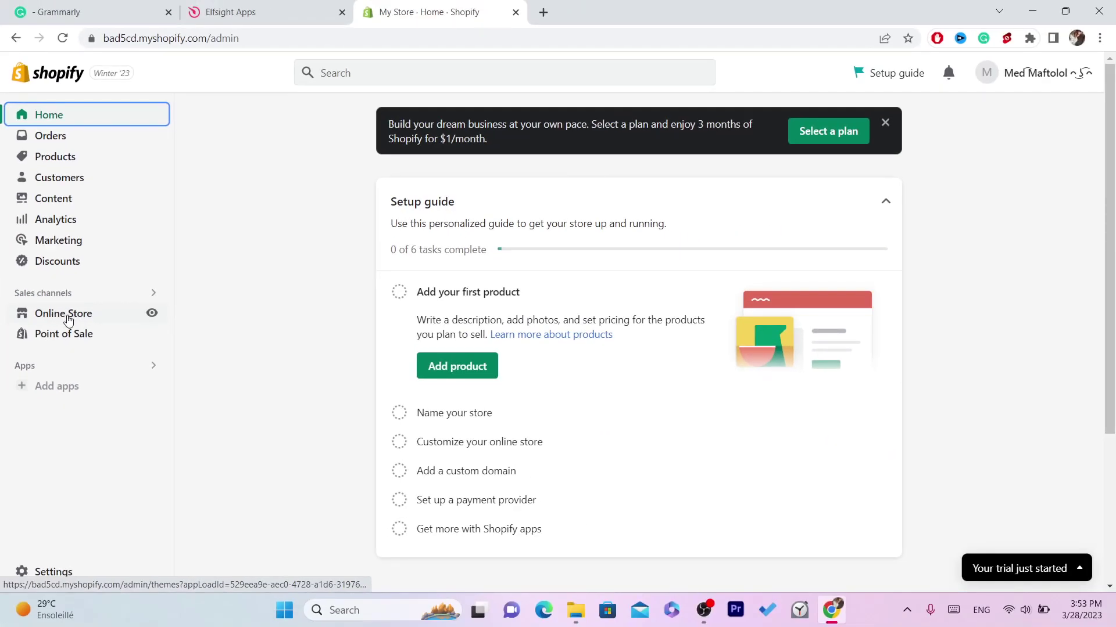
click(54, 320)
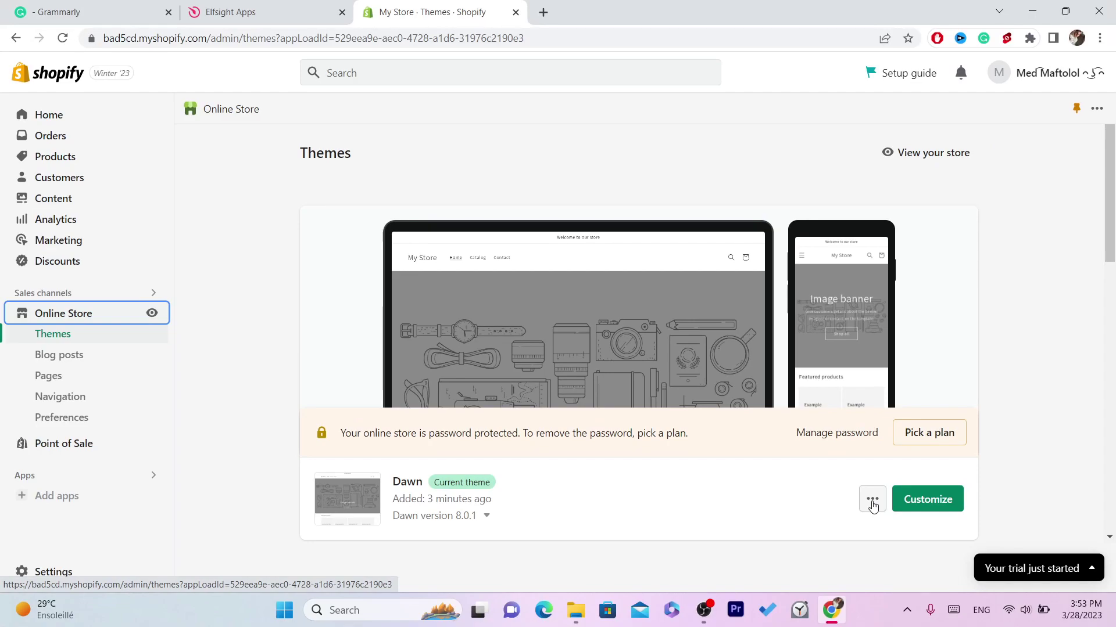
click(872, 500)
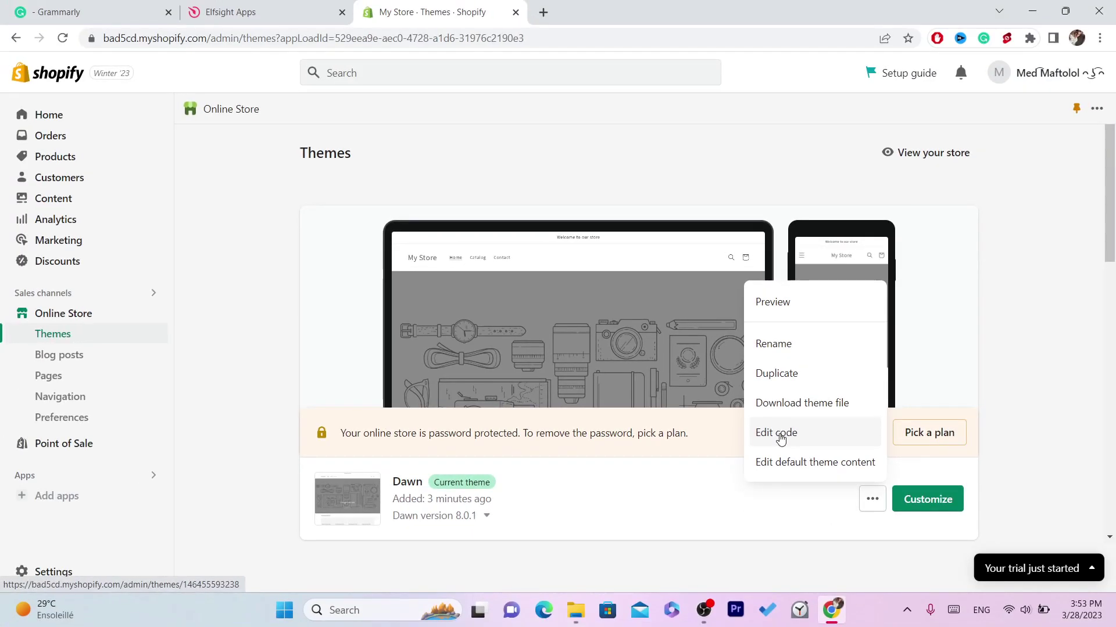
click(780, 438)
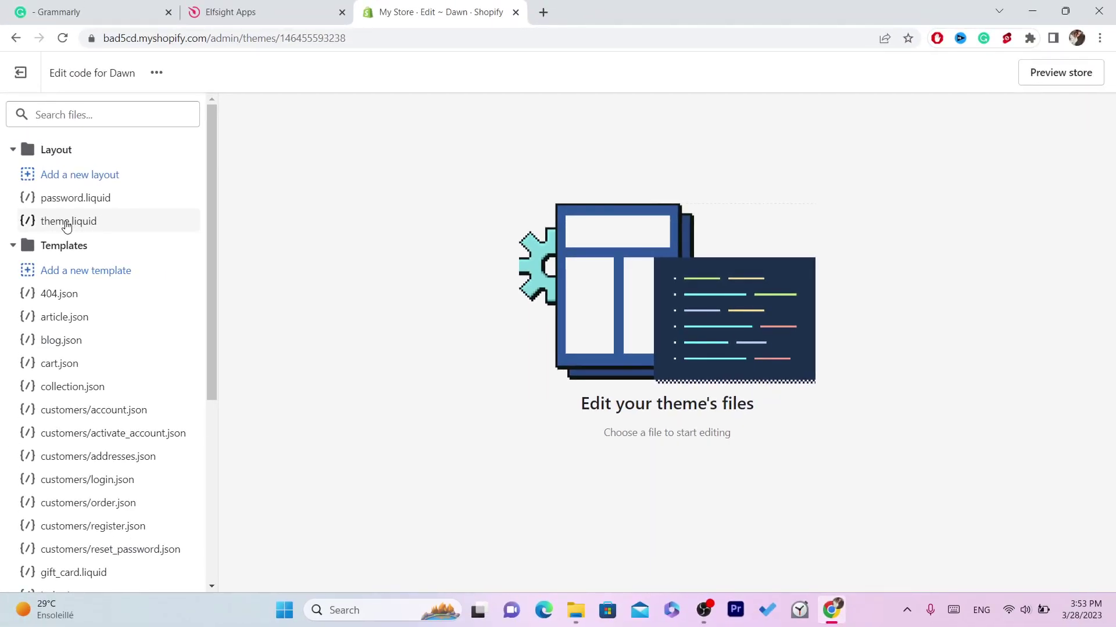
click(67, 224)
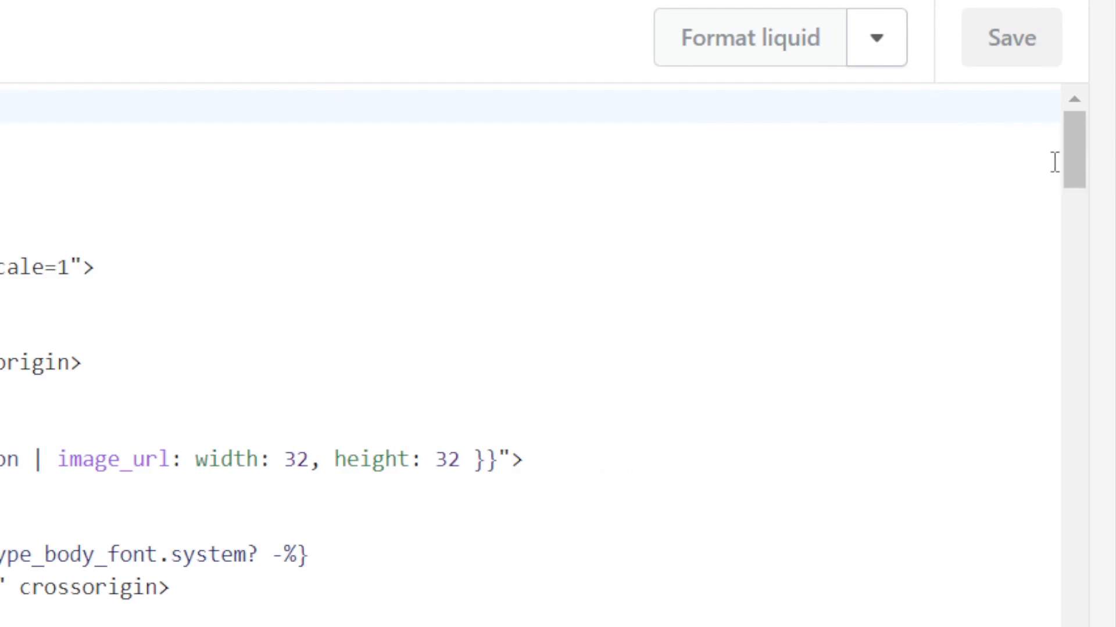
Paste the Elfsight installation code on a new line after the closing </body> tag in theme.liquid and save the file.
drag(1065, 162, 1085, 500)
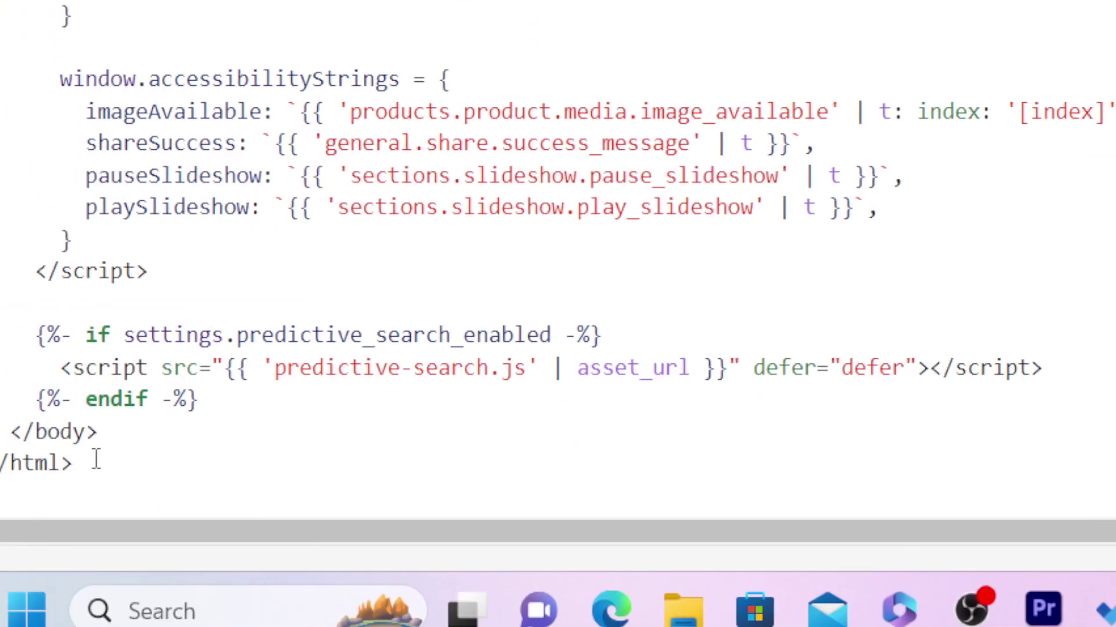
click(112, 435)
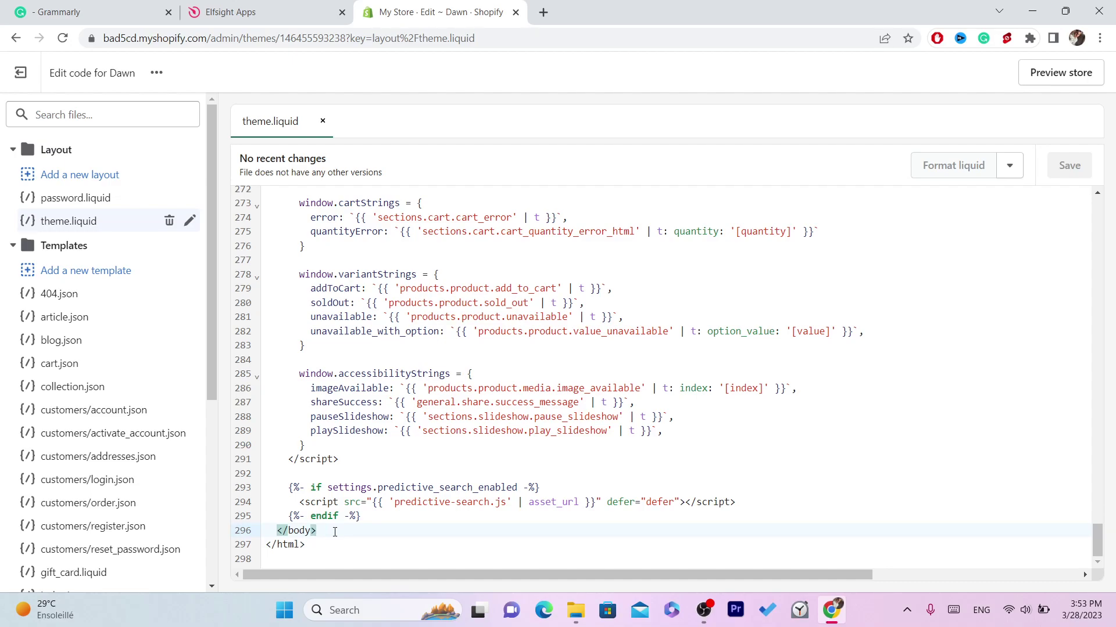
key(Return)
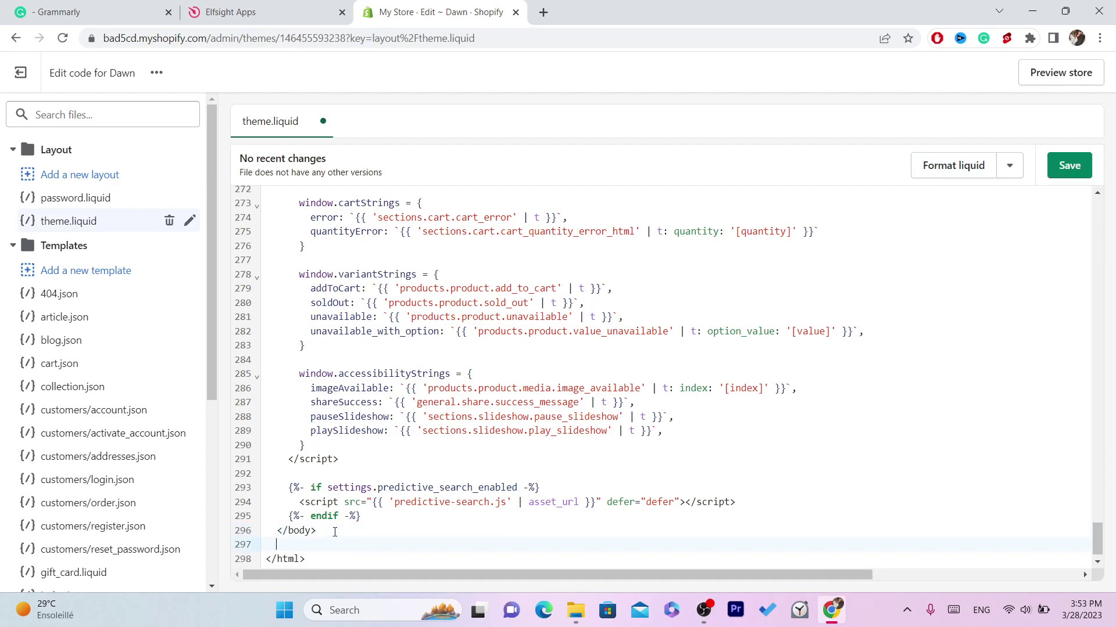
text(<script src="https://apps.elfsight.com/p/platform.js" defer></script> <div class="elfsight-app-a3256e50-c9ba-45d9-a28b-96f24799827c"></div>)
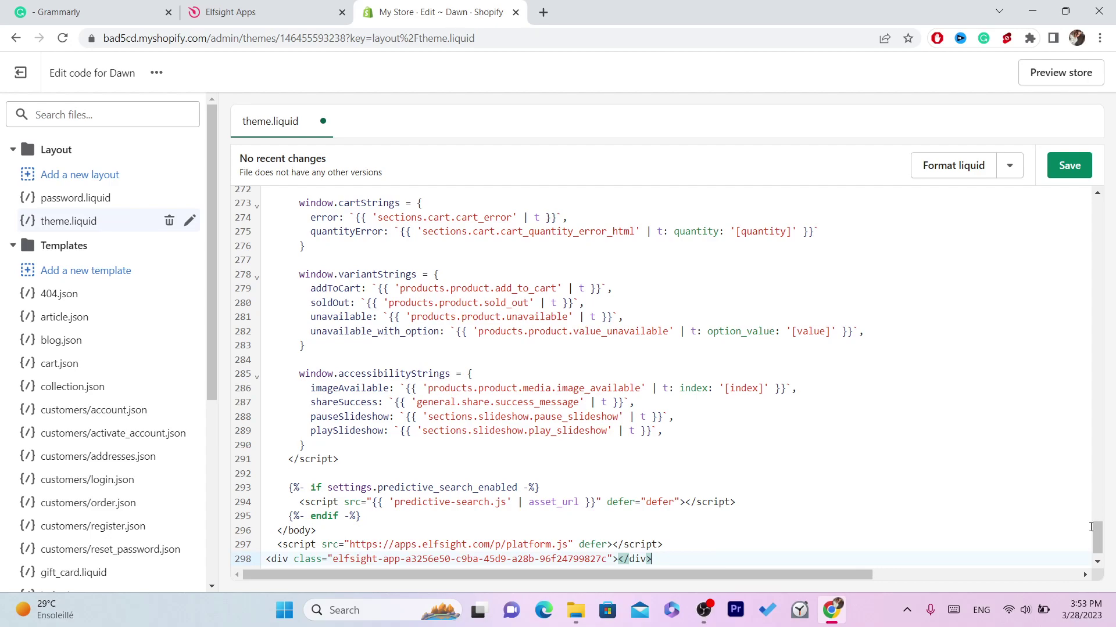
scroll(593, 428, down, 1)
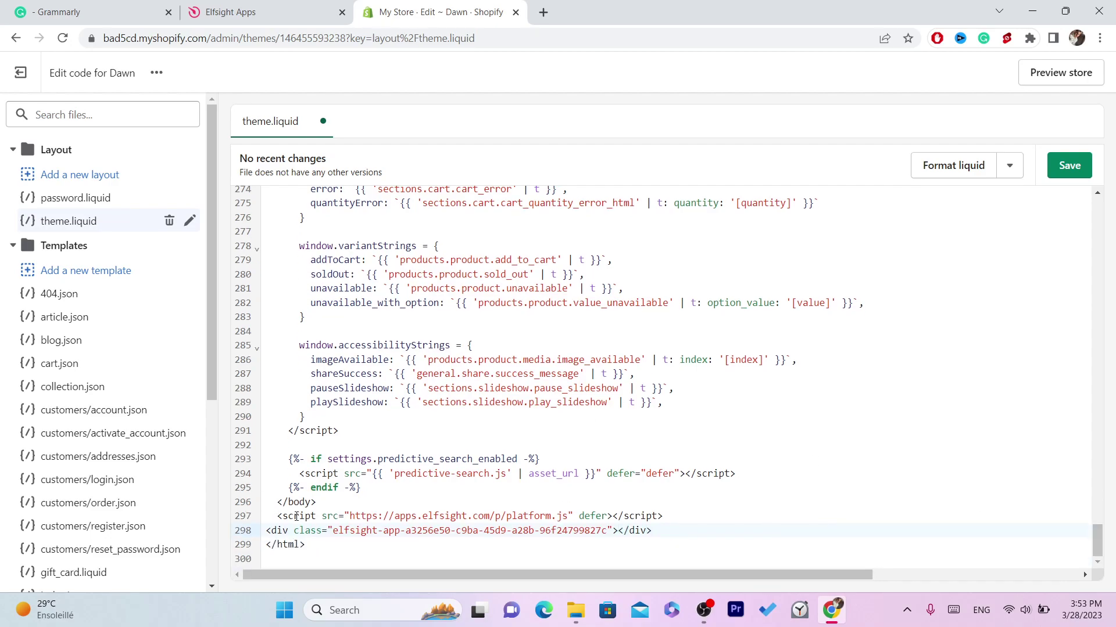
triple_click(296, 517)
right_click(295, 516)
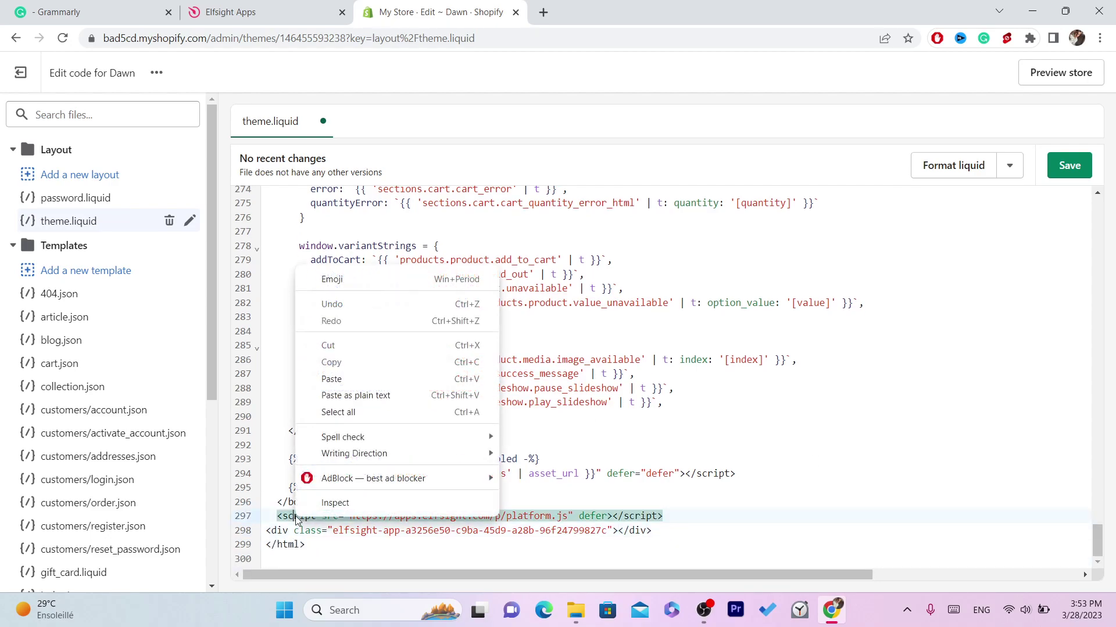
click(731, 538)
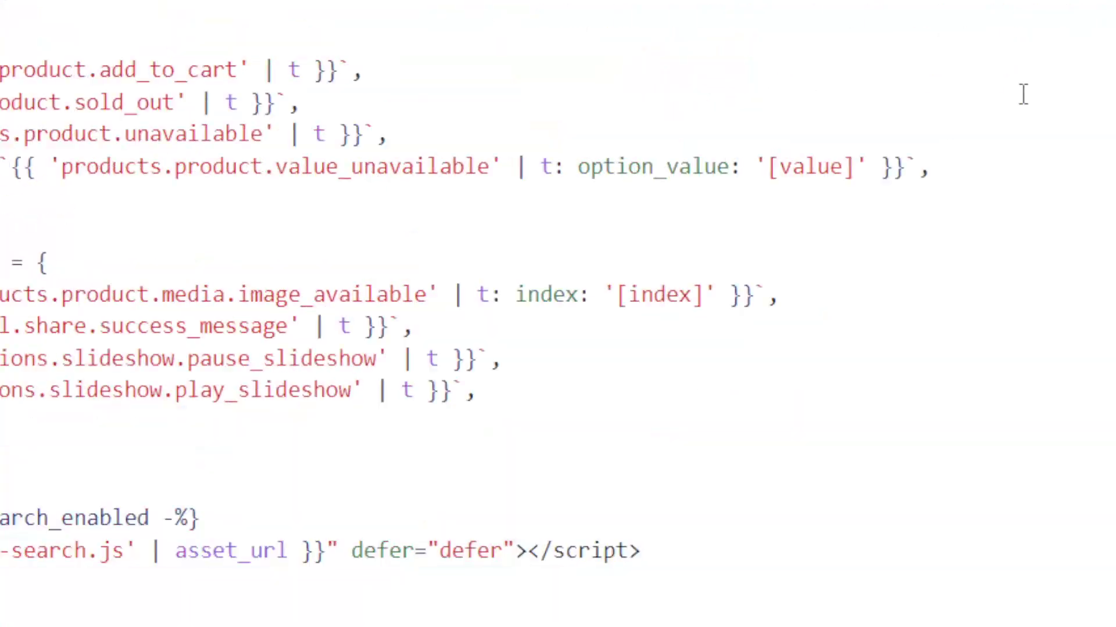
click(1024, 120)
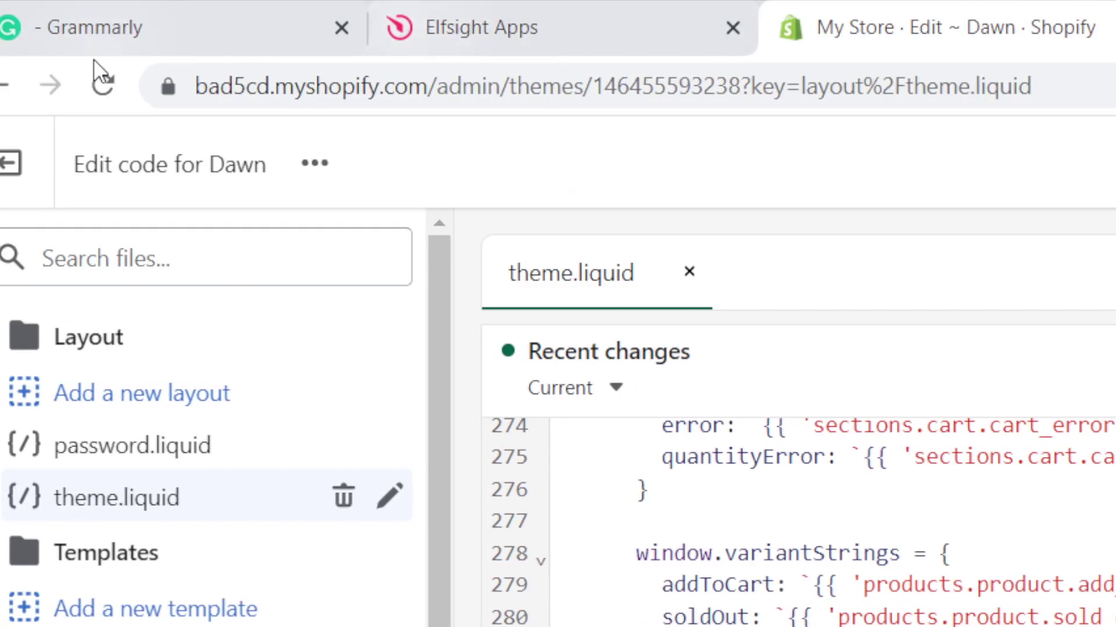
Leave the code editor and view the live online store, hiding the preview bar that covers the chat bubble.
click(50, 175)
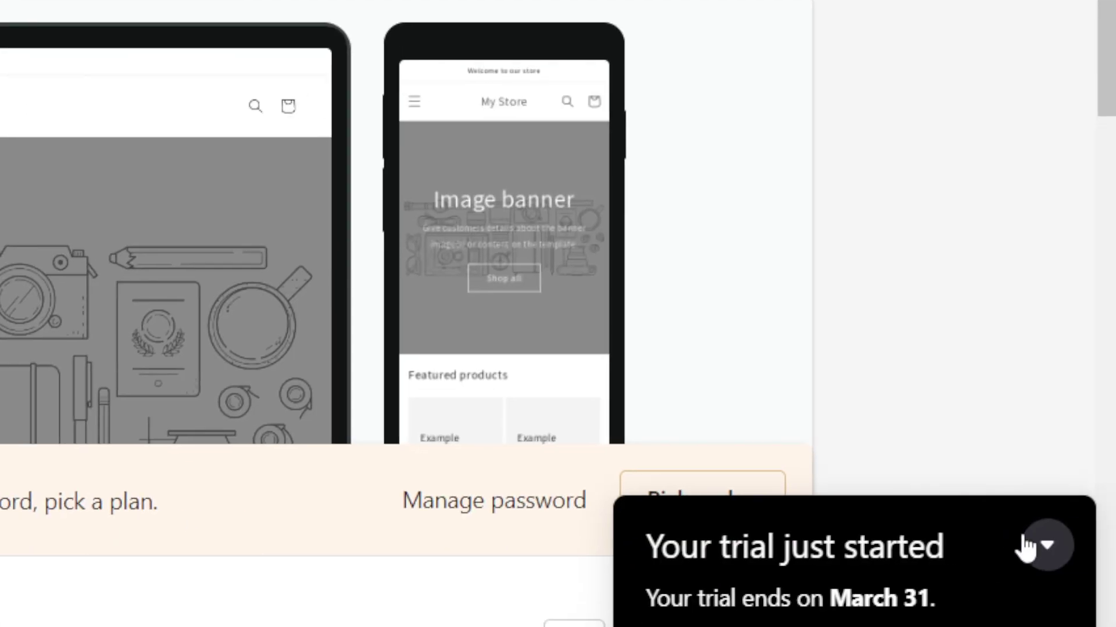
click(1027, 538)
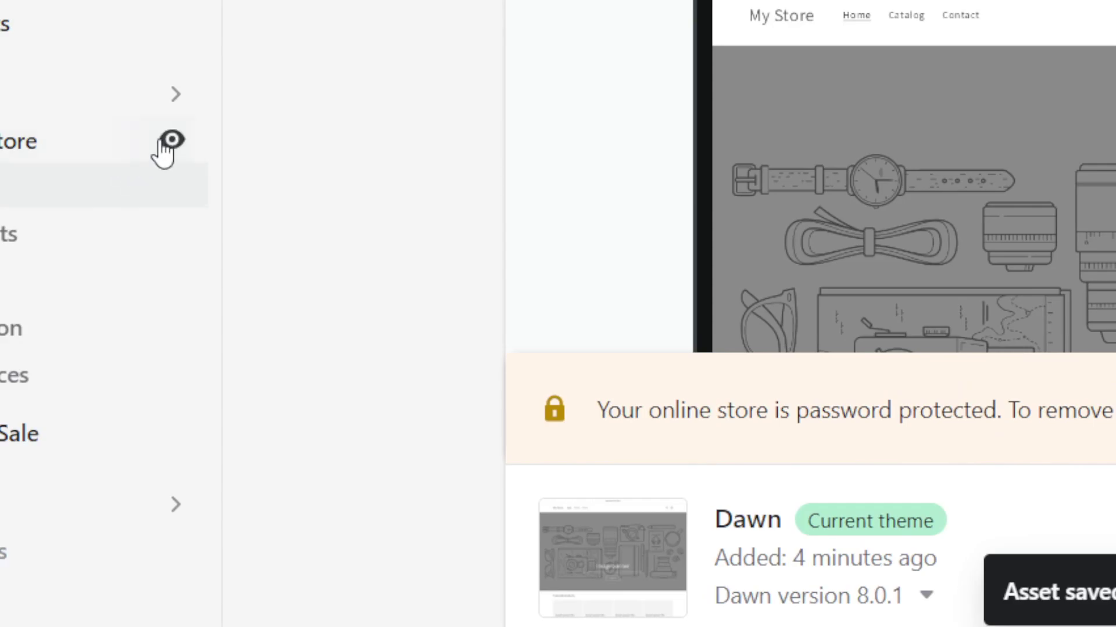
click(168, 146)
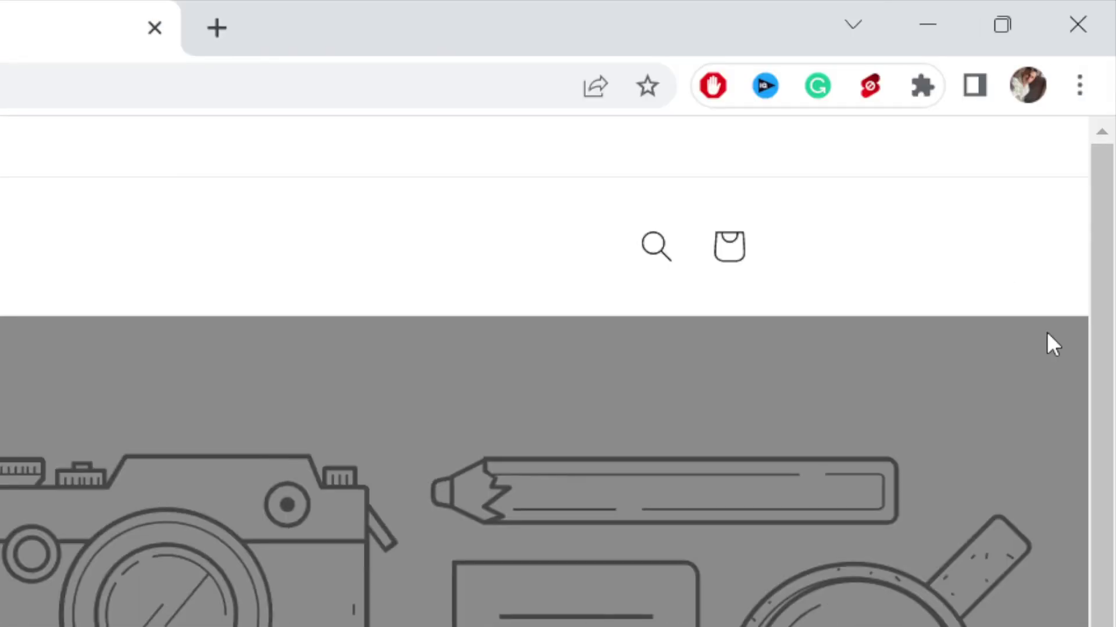
drag(1107, 483, 1111, 542)
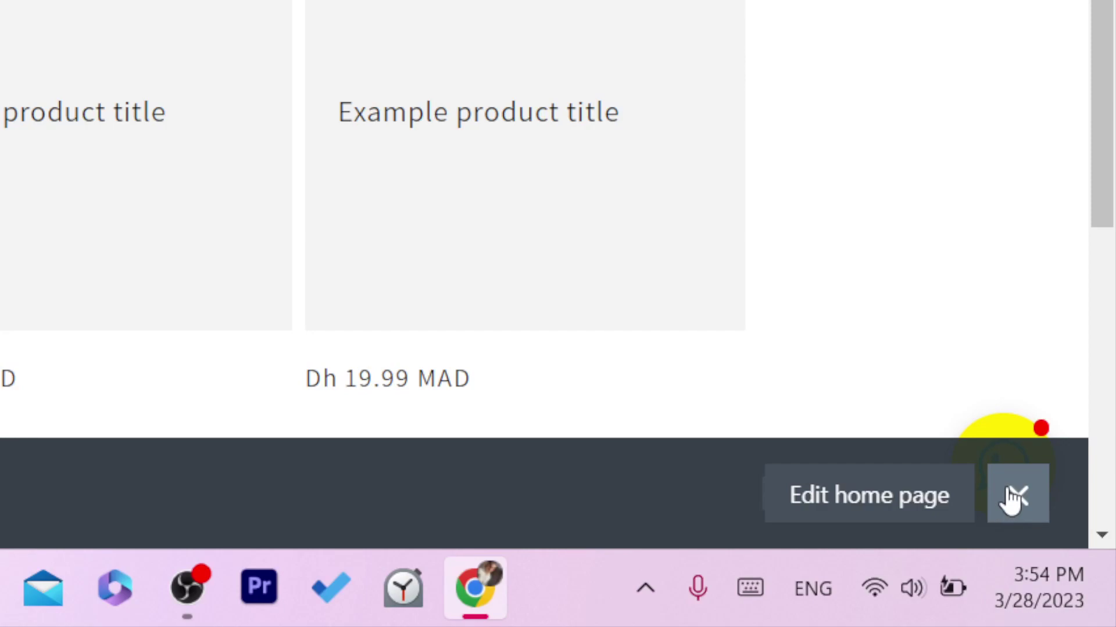
click(1011, 498)
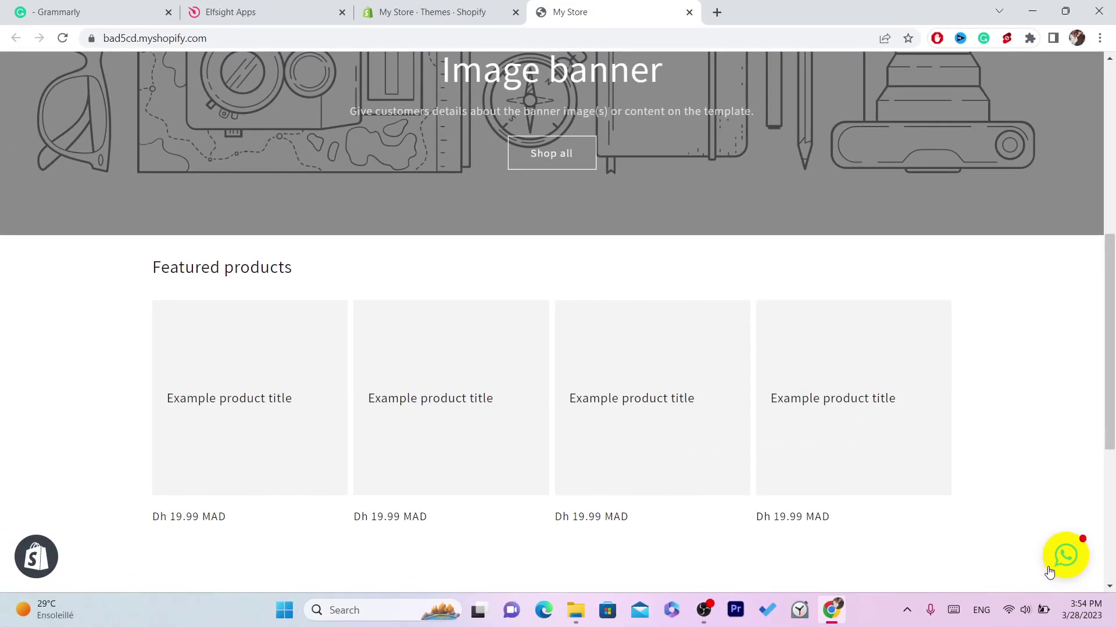
Open the WhatsApp chat bubble on the storefront and examine its chat window and the linked Elfsight widget page.
click(1063, 568)
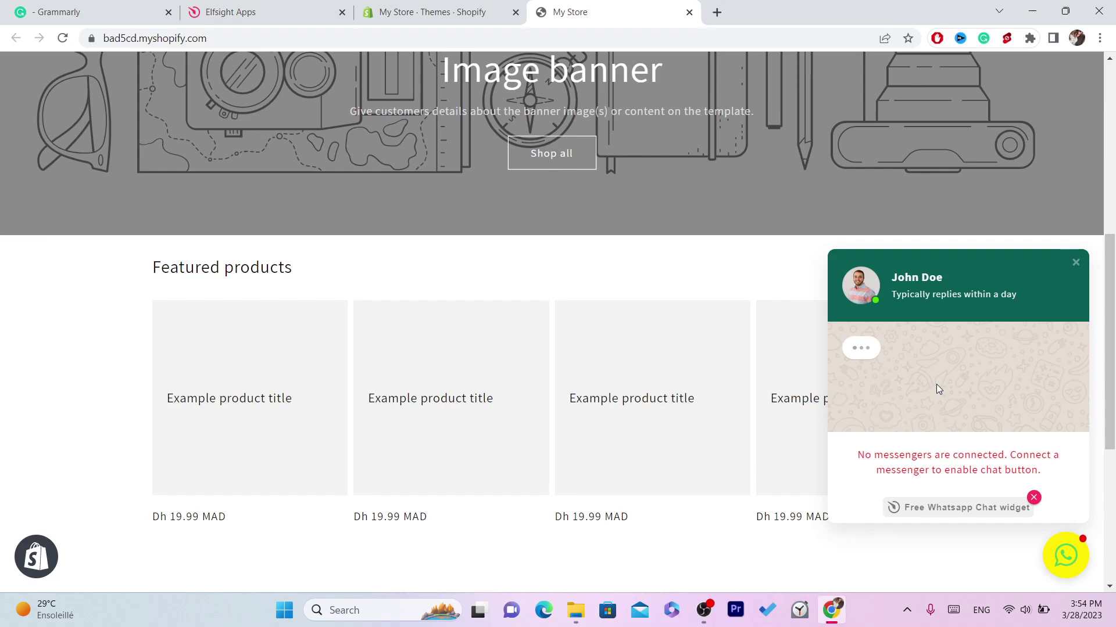
triple_click(942, 474)
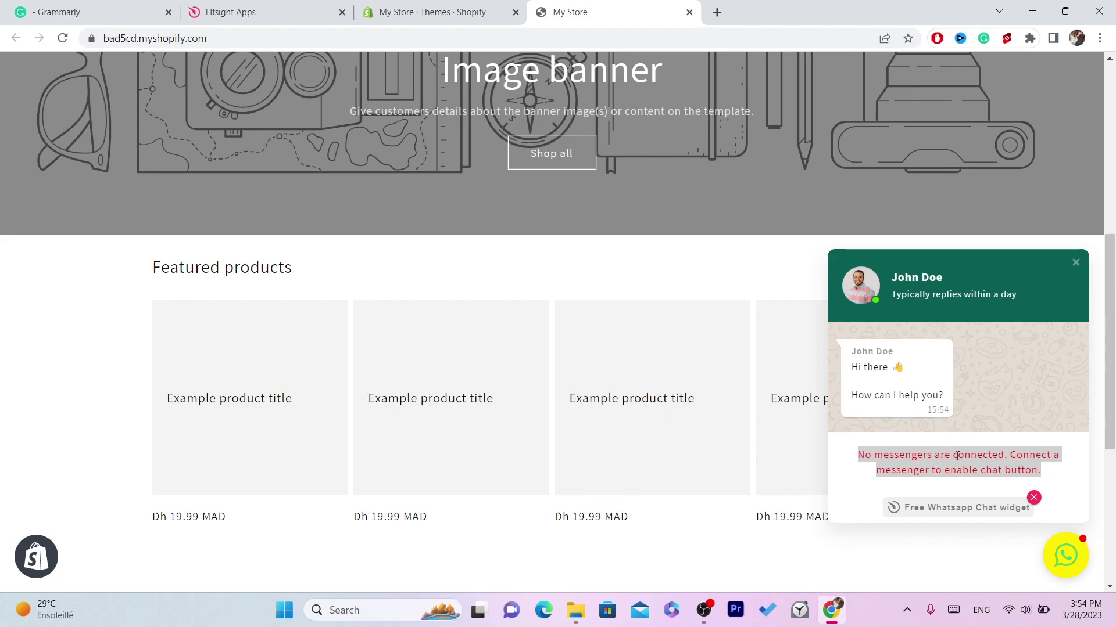
click(955, 512)
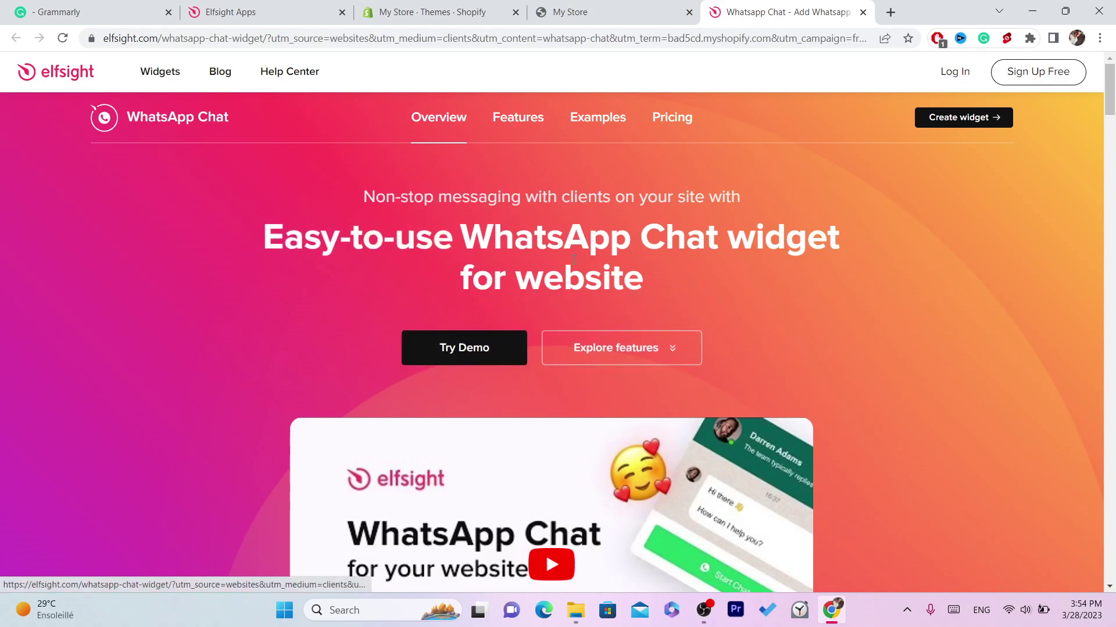
click(579, 6)
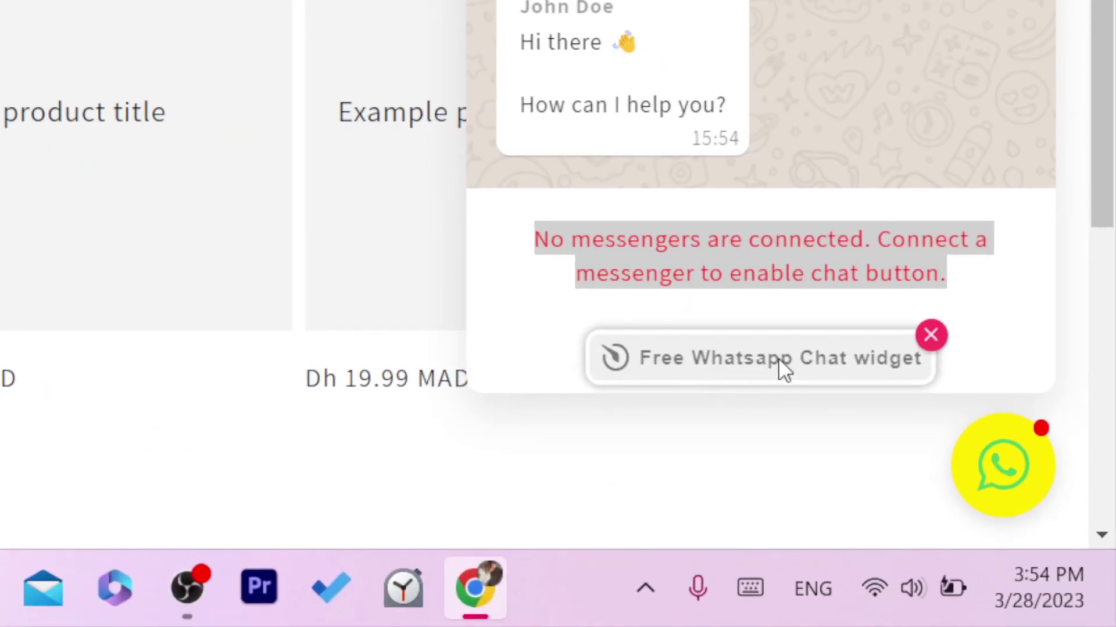
click(779, 358)
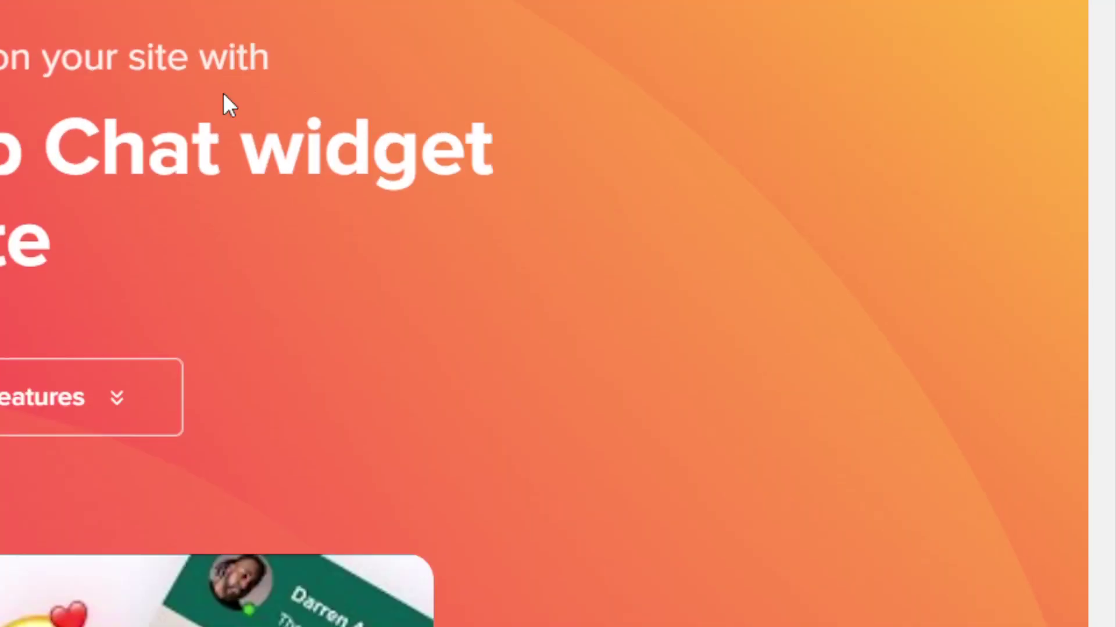
scroll(1111, 228, down, 8)
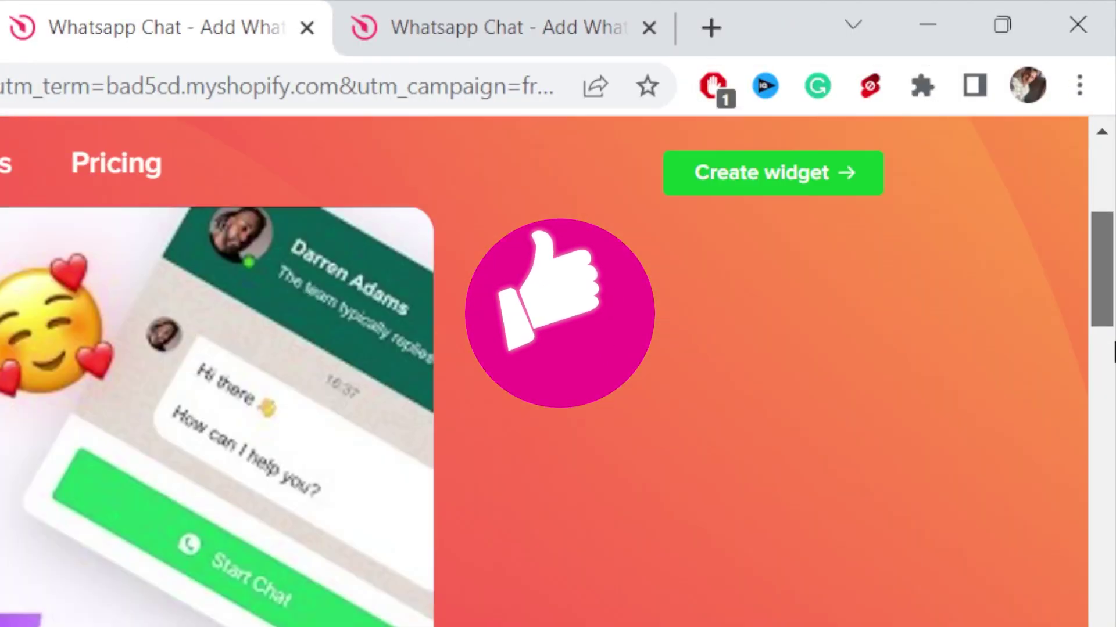